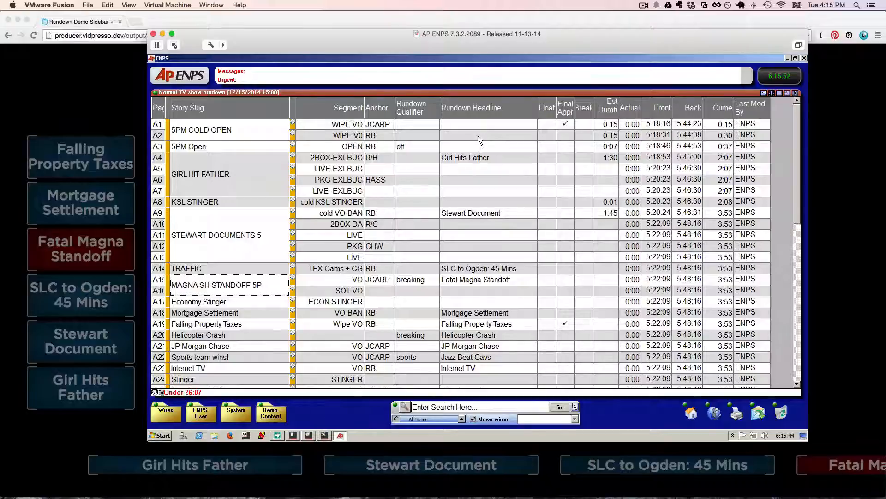
# Examine the rundown headlines for the Girl Hits Father, Stewart Document and SLC to Ogden stories and the blank headline of 5PM COLD OPEN.
pyautogui.click(465, 158)
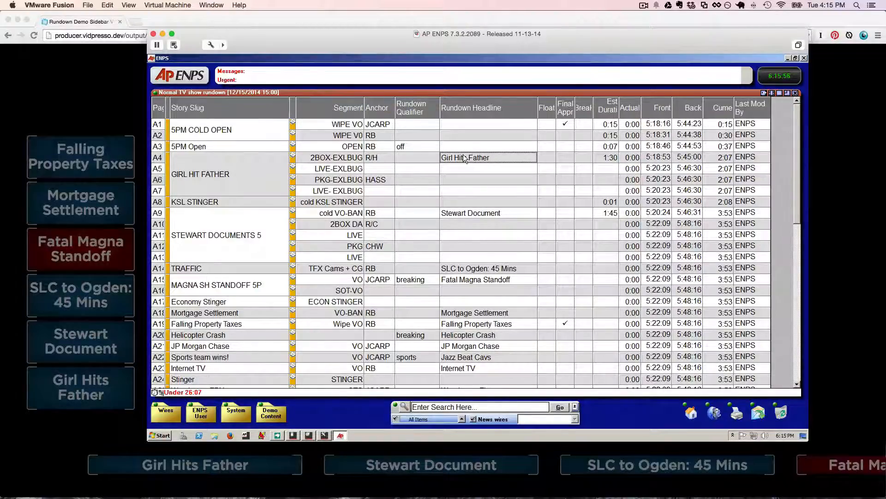
pyautogui.click(461, 215)
pyautogui.click(460, 269)
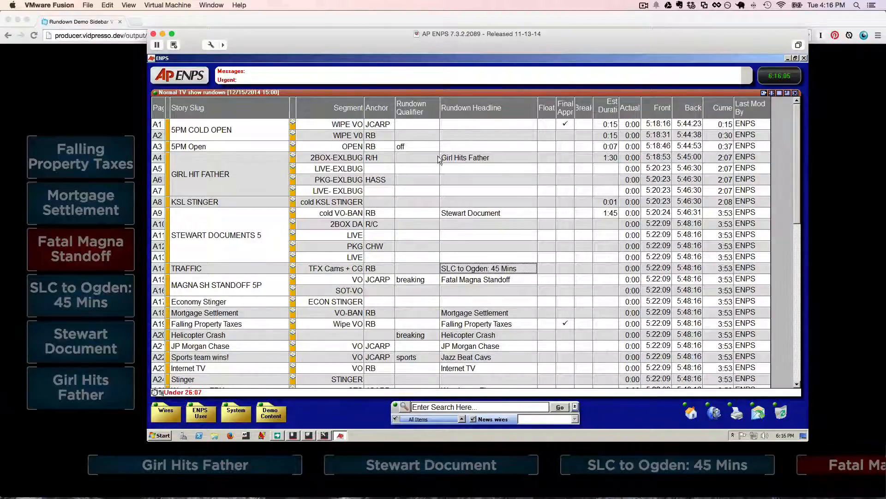
pyautogui.click(458, 126)
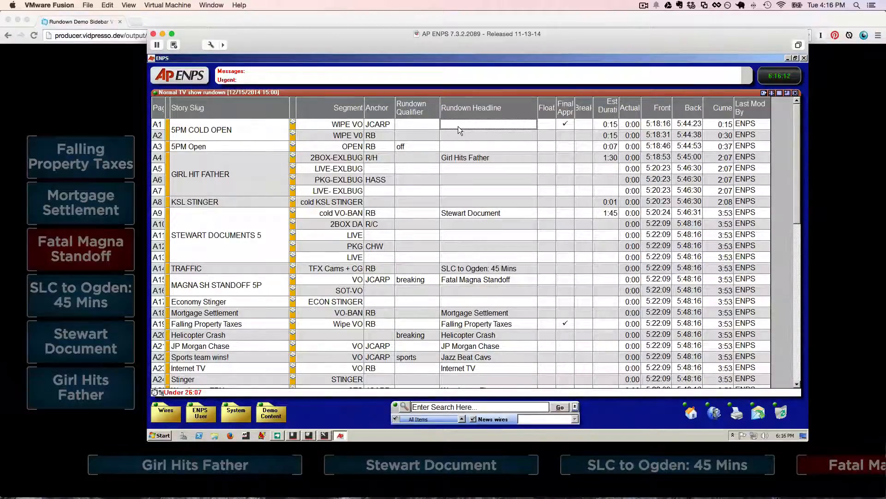
# Start the show timing from the 5PM COLD OPEN row and advance it to the STEWART DOCUMENTS 5 story.
pyautogui.click(156, 94)
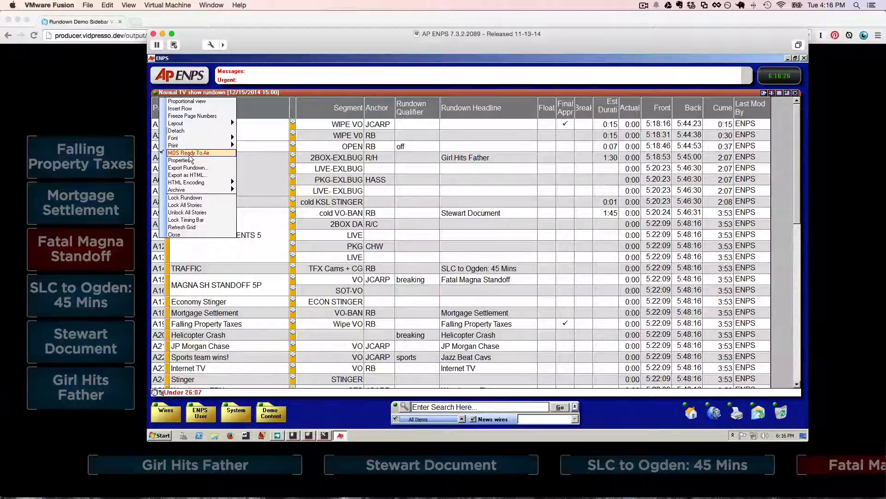
pyautogui.click(497, 128)
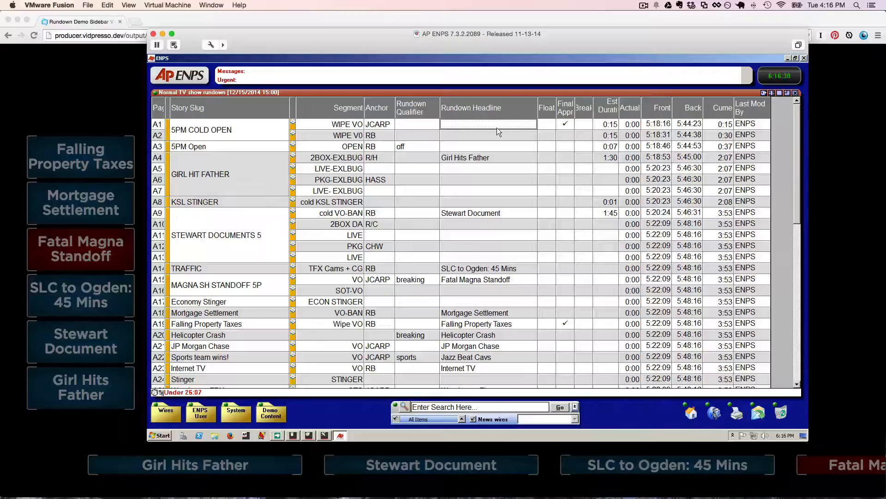
pyautogui.press('F12')
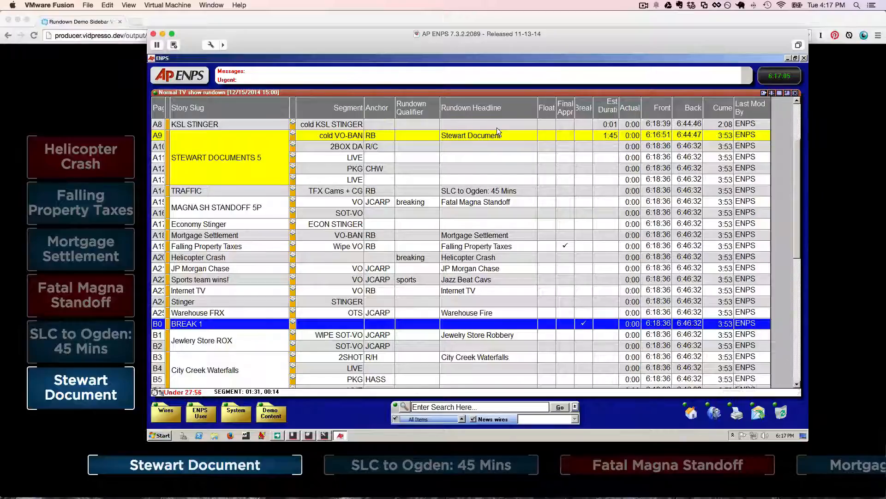
# Float the MAGNA SH STANDOFF 5P story and unfloat it again.
pyautogui.click(546, 203)
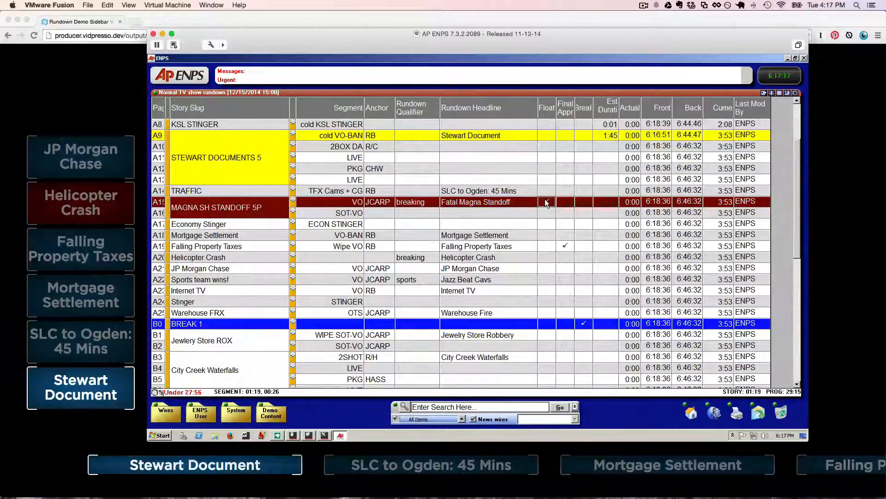
pyautogui.click(546, 203)
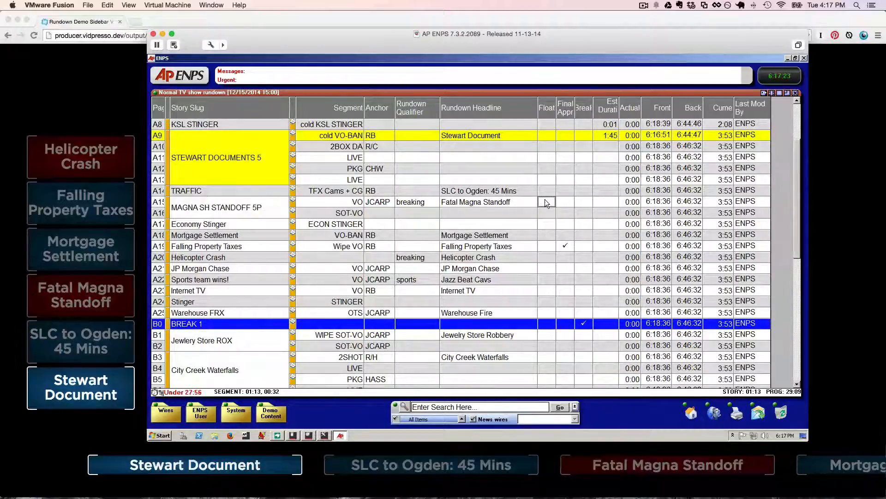
# Change the TRAFFIC story's rundown headline to "SLC to Ogden: 35 Mins".
pyautogui.click(523, 193)
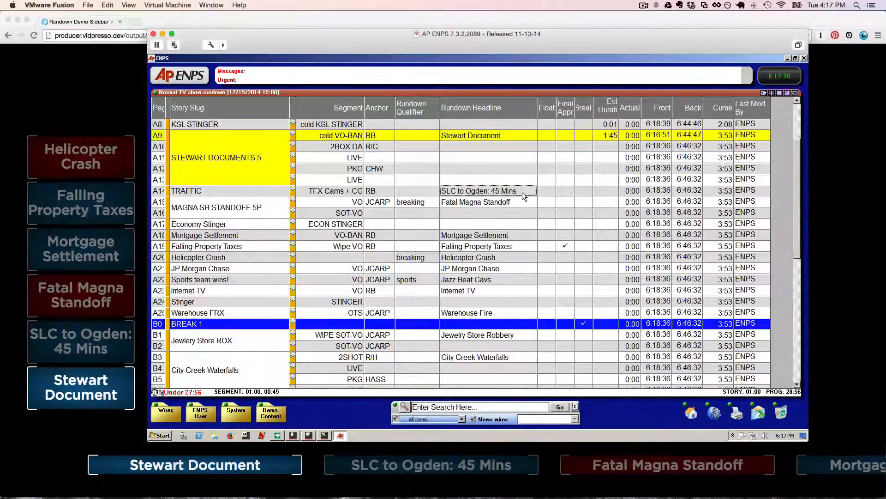
pyautogui.click(523, 192)
pyautogui.press('Left')
pyautogui.press('Left')
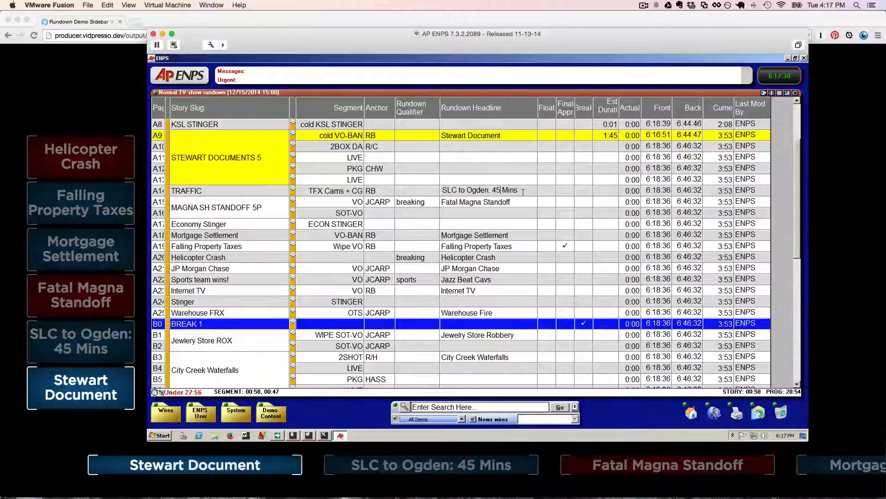
pyautogui.press('BackSpace')
pyautogui.press('BackSpace')
pyautogui.press('BackSpace')
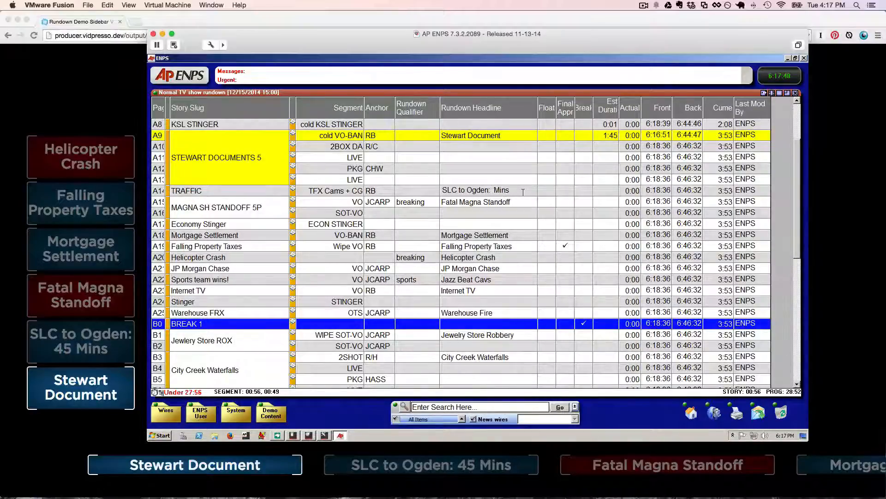
pyautogui.write('35')
pyautogui.press('Return')
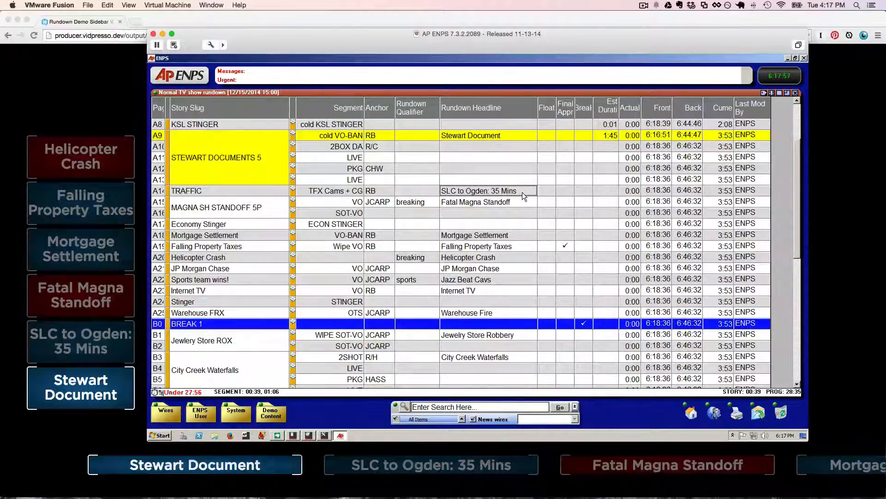
# Insert a floated story row directly above TRAFFIC with the slug "Breaking News".
pyautogui.click(239, 194)
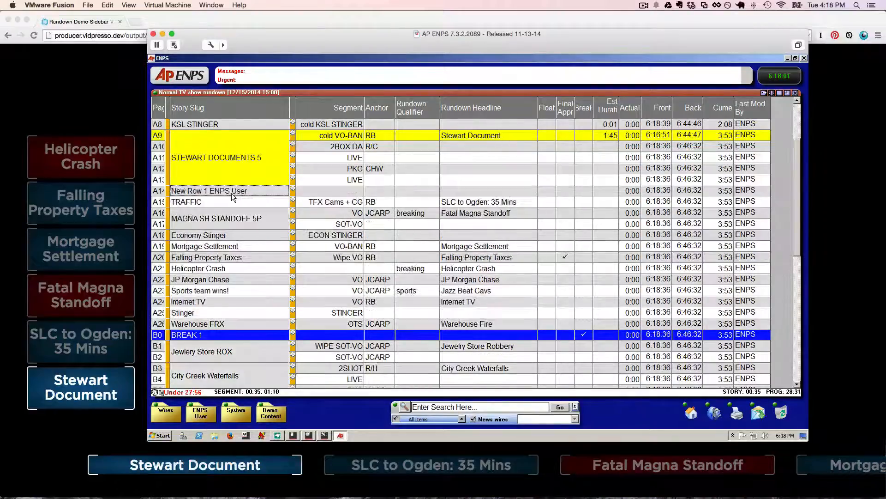
pyautogui.click(545, 191)
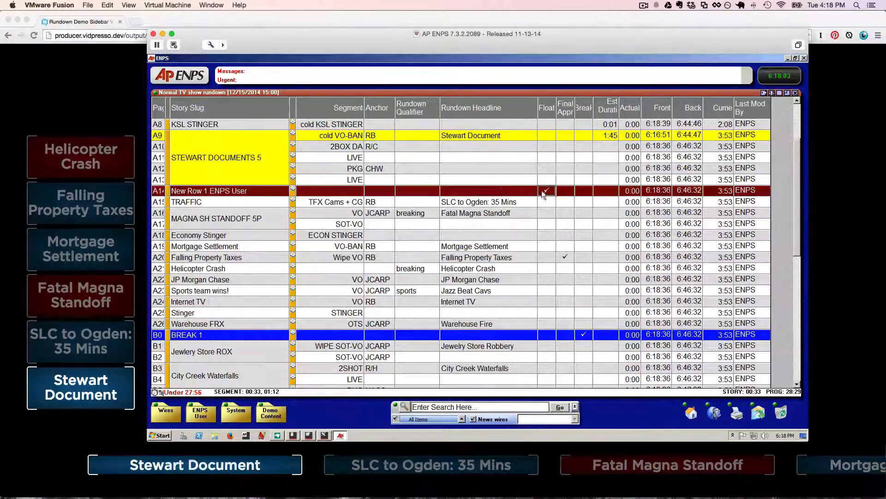
pyautogui.click(223, 192)
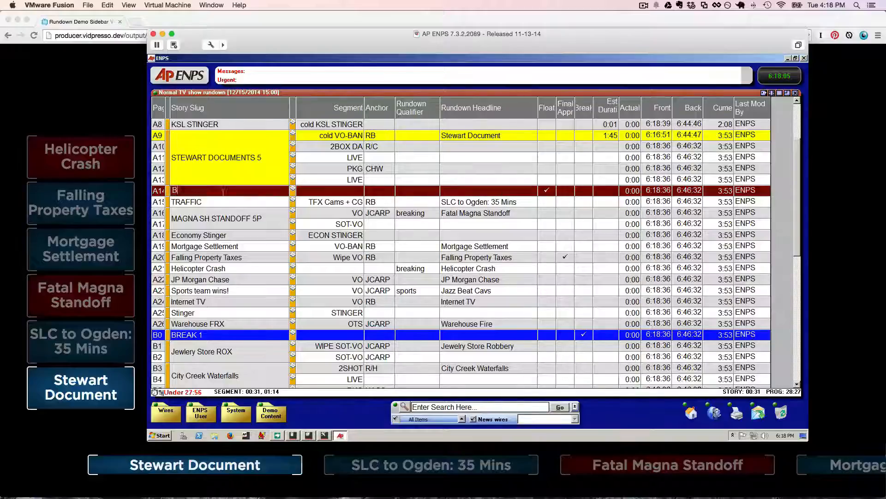
pyautogui.write('Breaking News')
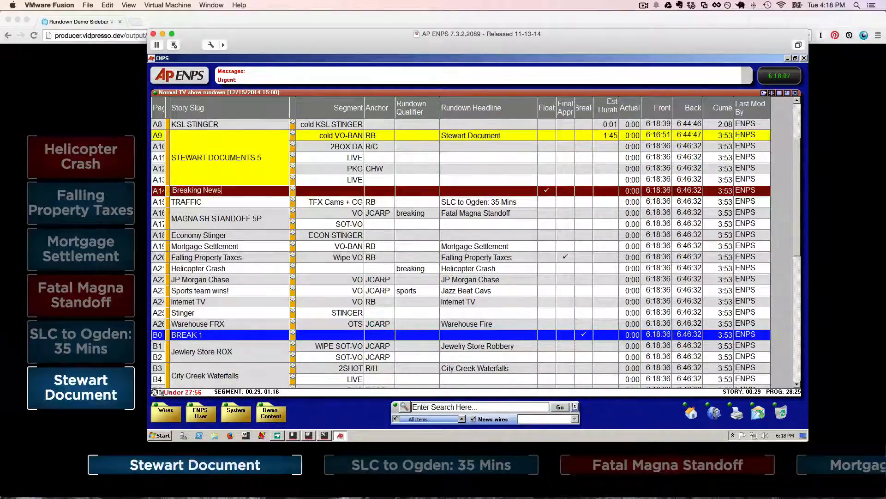
# Enter "High Speed Chase on I-15" as the rundown headline of the Breaking News row.
pyautogui.click(469, 192)
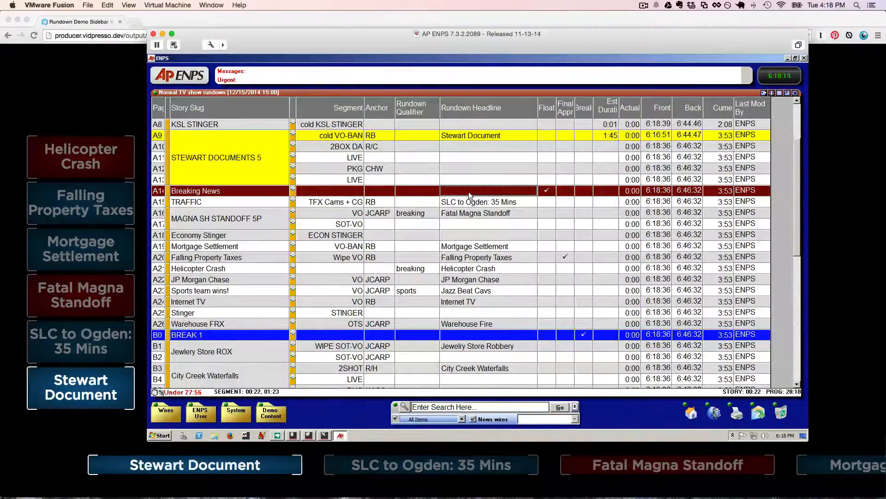
pyautogui.write('C')
pyautogui.press('BackSpace')
pyautogui.write('H')
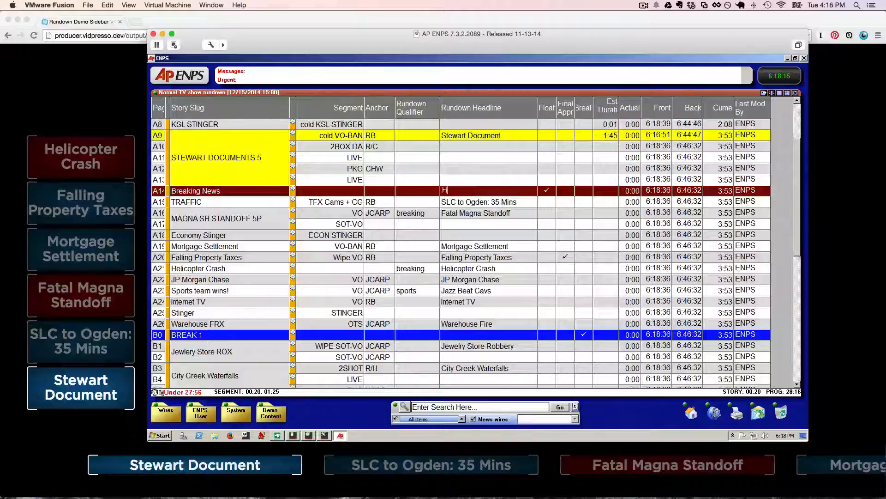
pyautogui.write('igh Speed Chase on I-15')
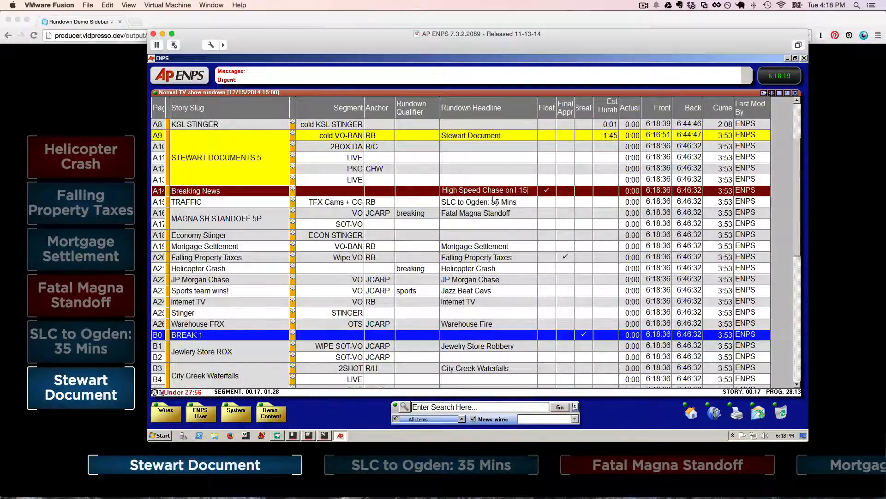
pyautogui.press('Return')
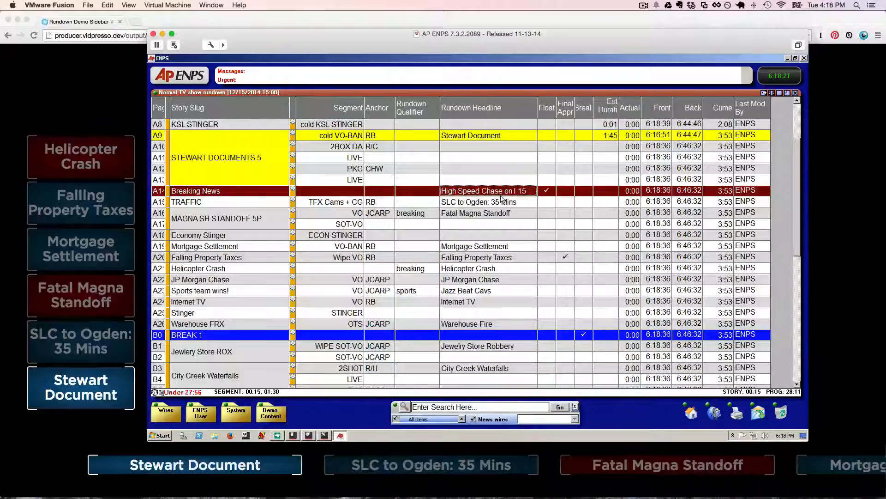
# Unfloat the Breaking News story and set its rundown qualifier to breaking.
pyautogui.click(546, 190)
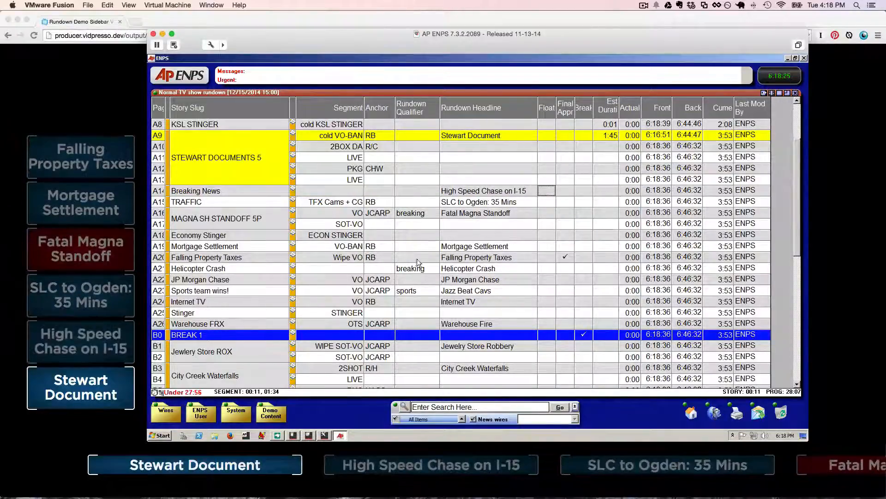
pyautogui.click(434, 191)
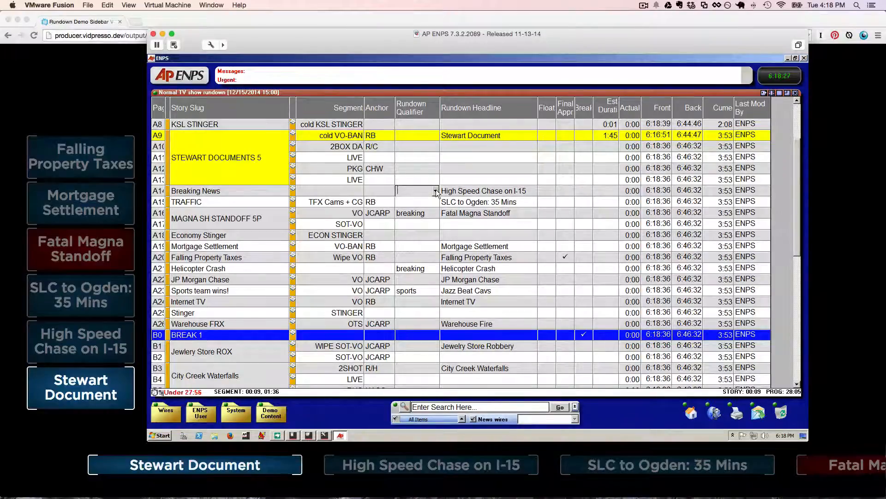
pyautogui.click(435, 191)
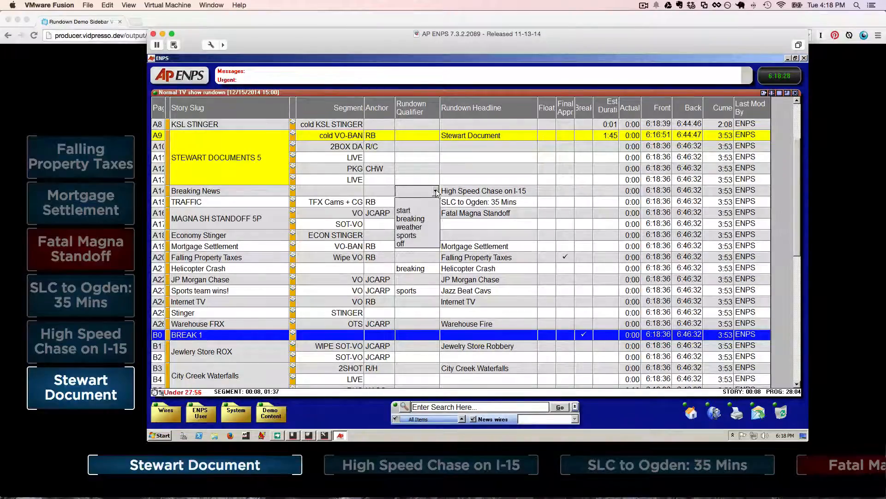
pyautogui.click(428, 220)
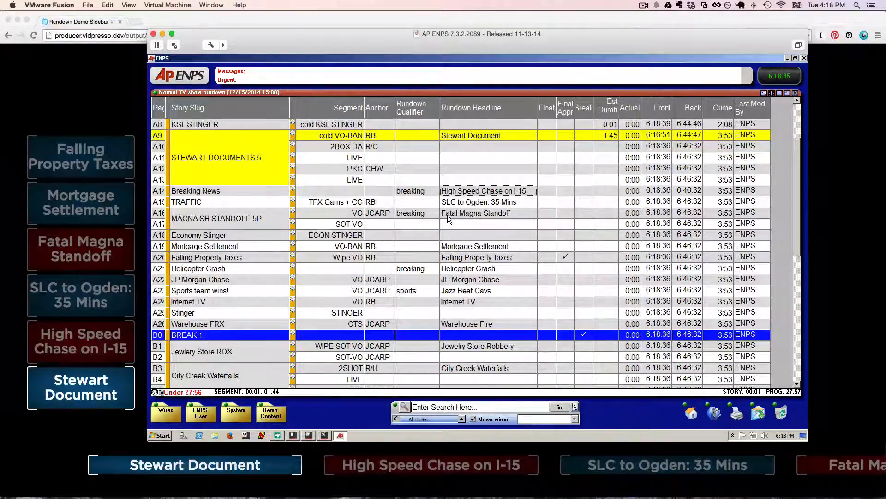
# Change the TRAFFIC story's rundown headline to "SLC to Ogden: 55 Mins".
pyautogui.click(493, 204)
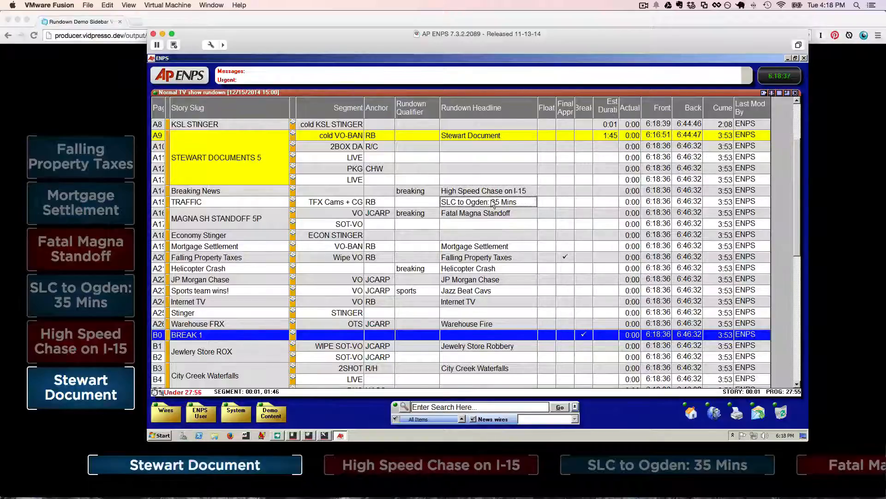
pyautogui.click(492, 202)
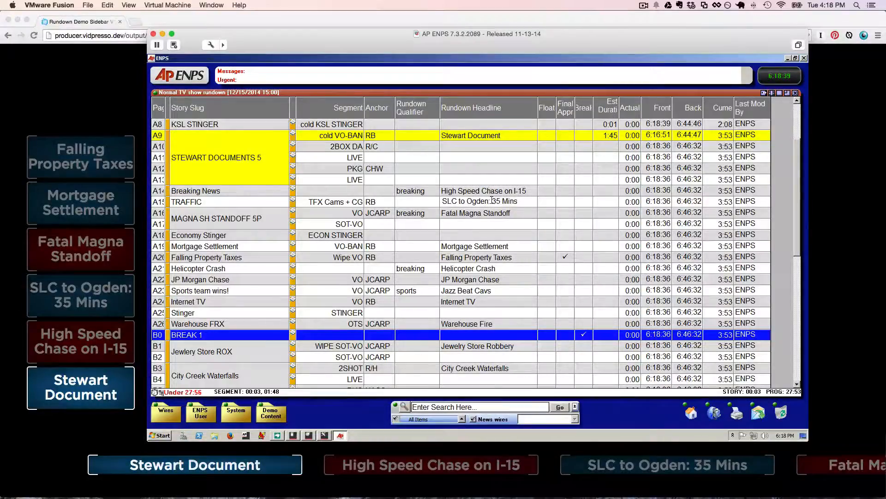
pyautogui.press('Delete')
pyautogui.write('5')
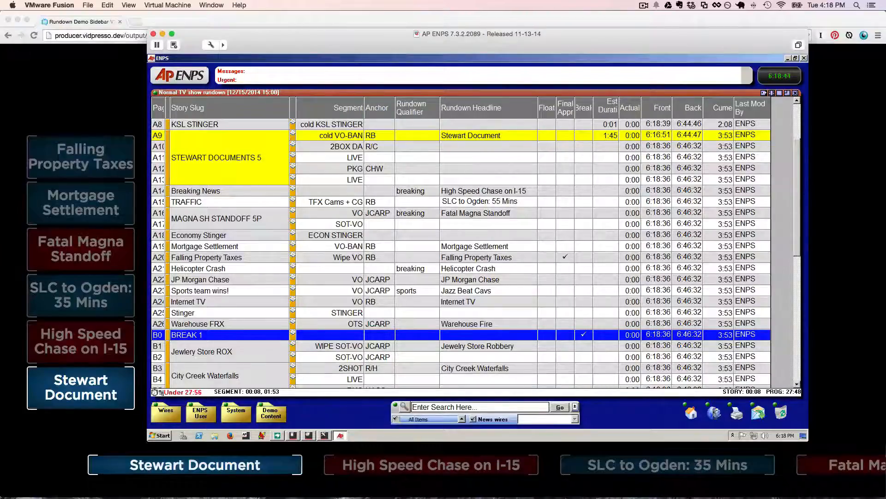
pyautogui.press('Return')
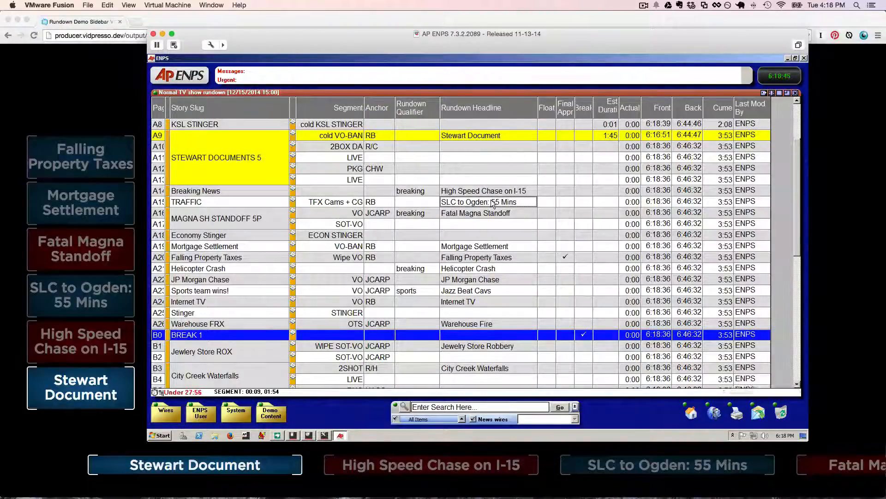